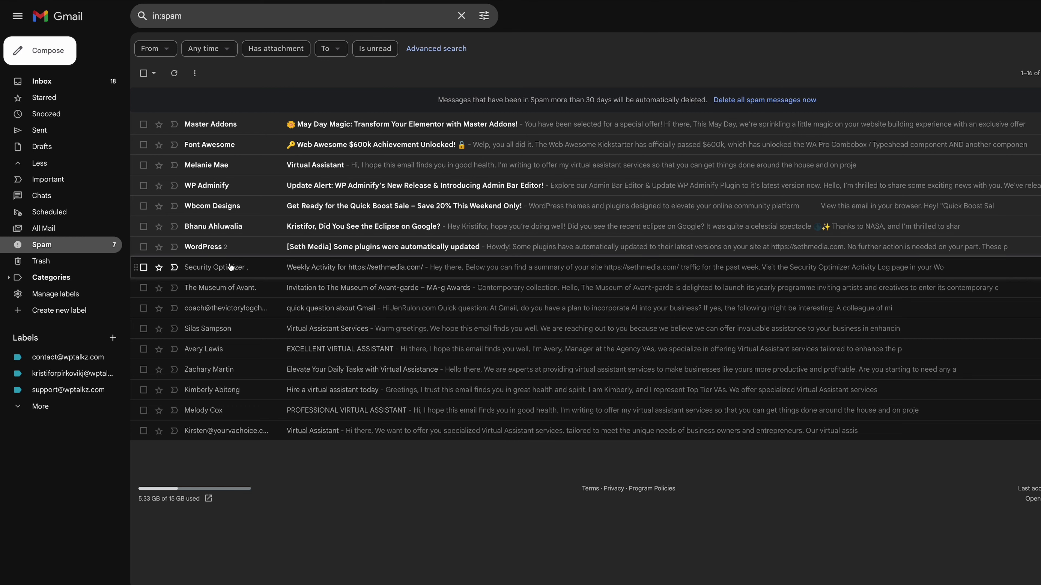
Step: Open the Gmail spam question message, return to the spam list and scroll through it
click(248, 307)
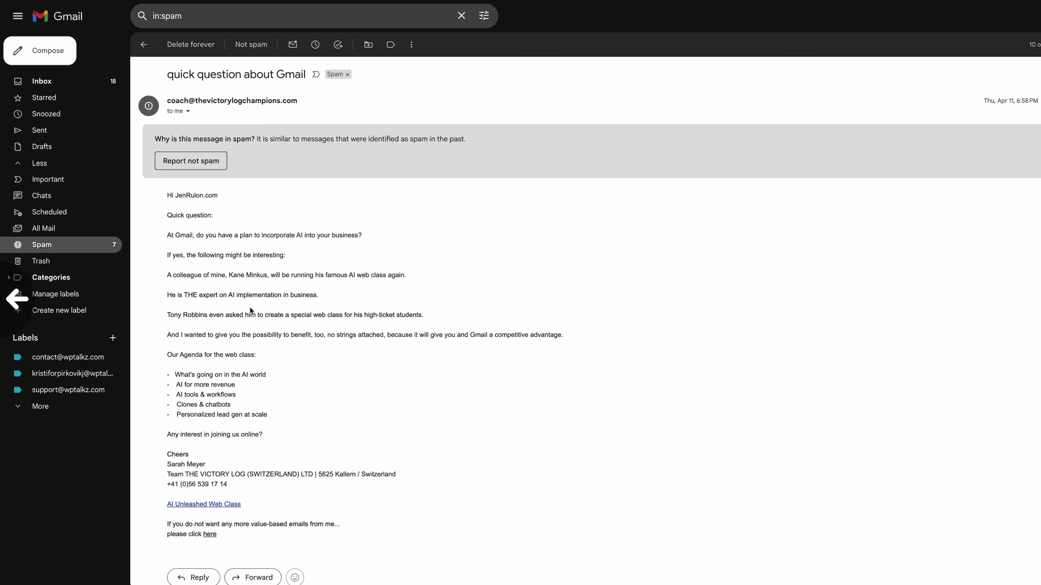
key(u)
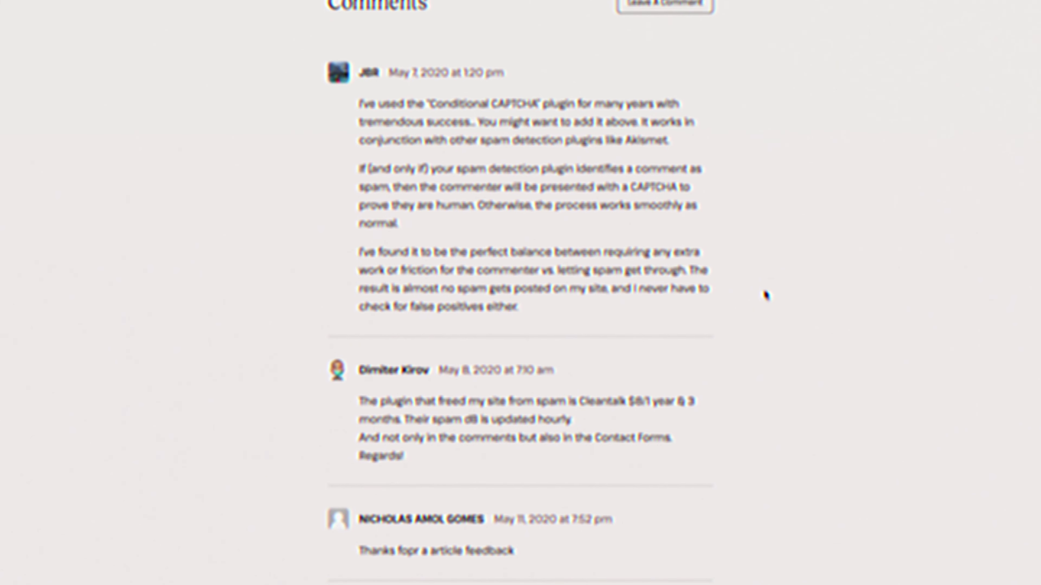
scroll(766, 296, down, 10)
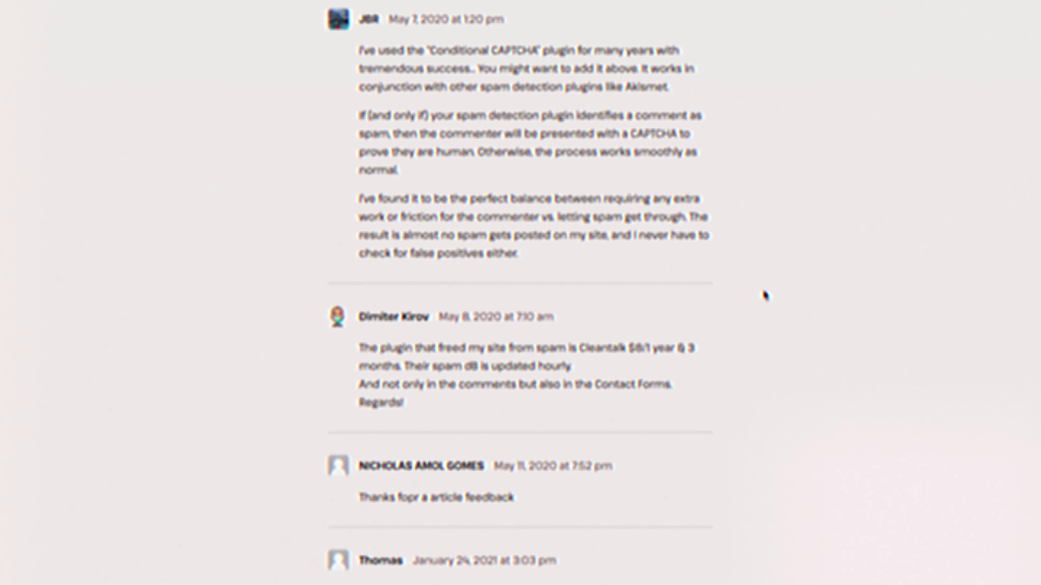
scroll(764, 296, down, 6)
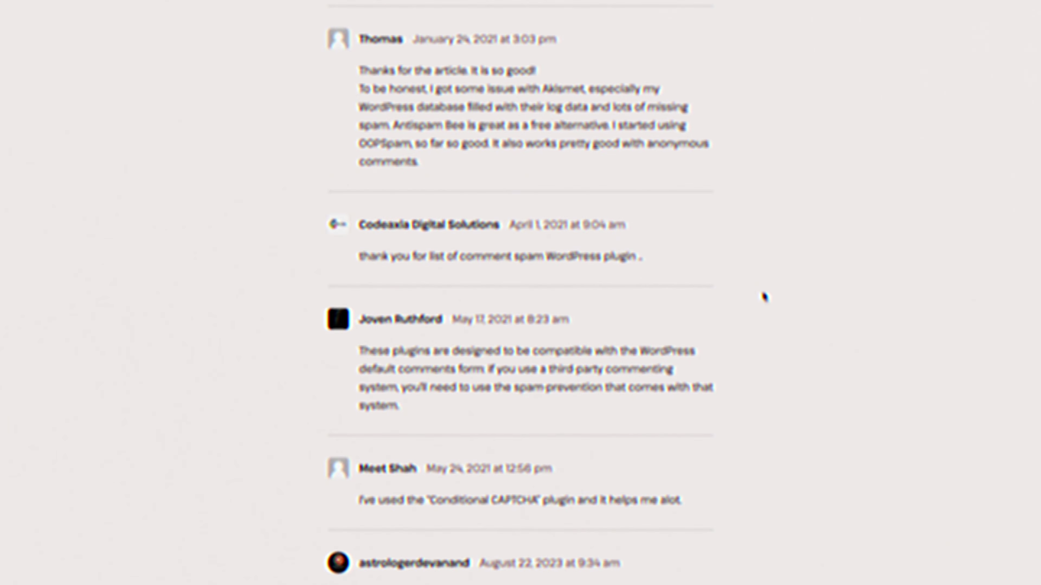
scroll(763, 308, down, 6)
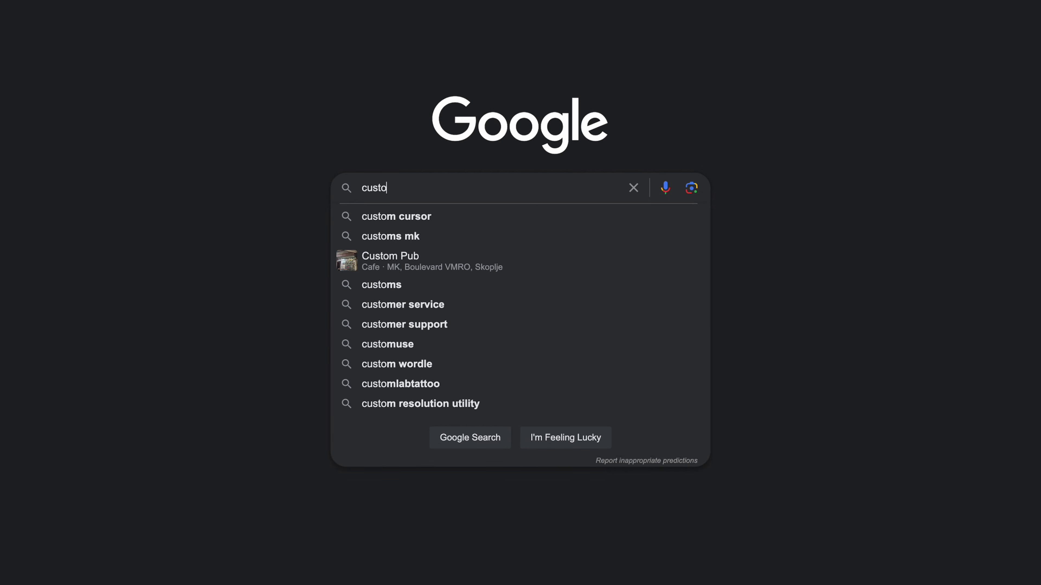
Step: Search Google for 'mouse cursor wordpress' and scroll through the results
text(mouse cursor wordpress)
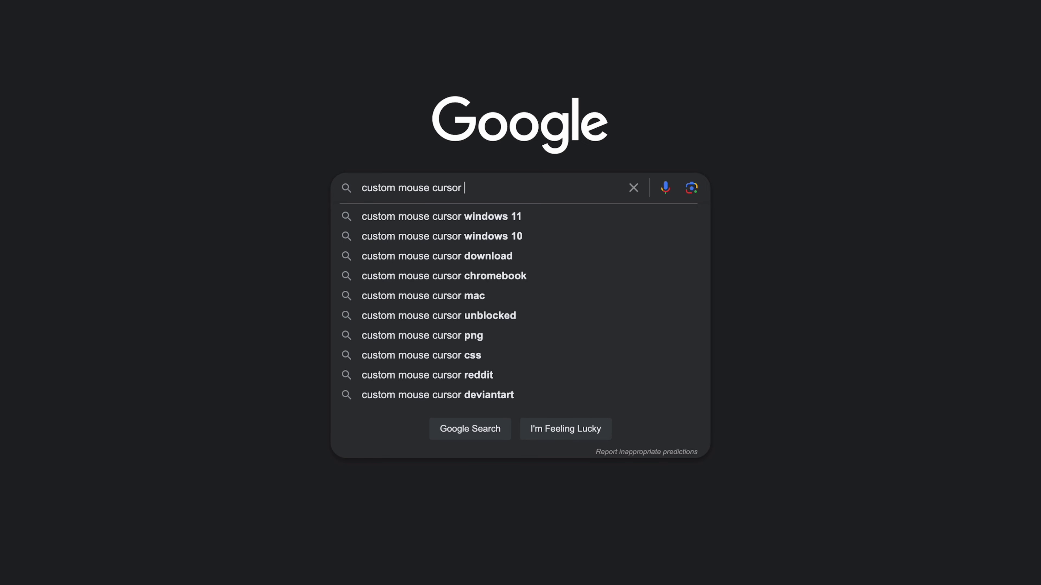
key(Return)
scroll(618, 358, down, 20)
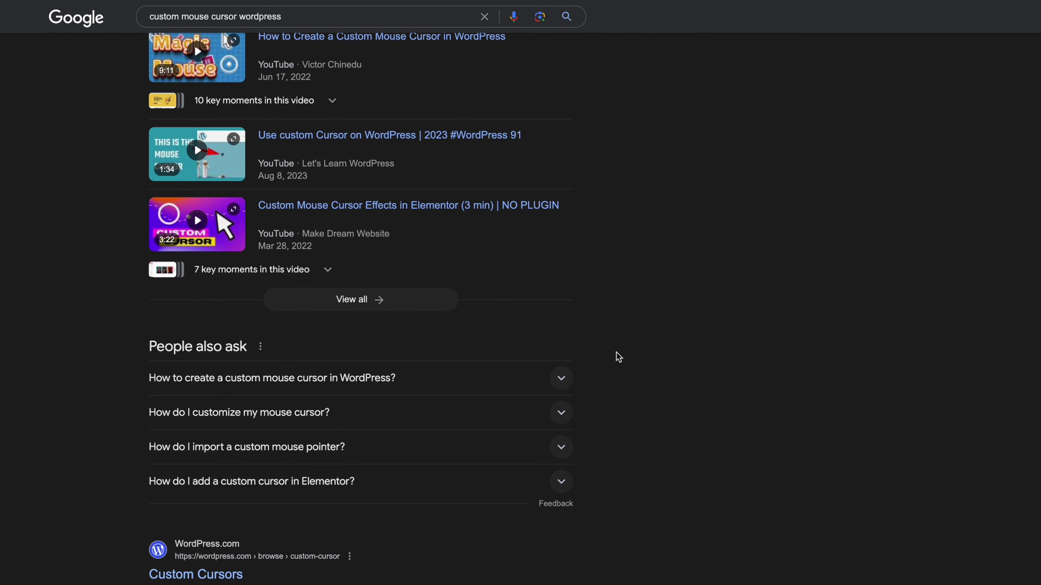
scroll(619, 359, down, 20)
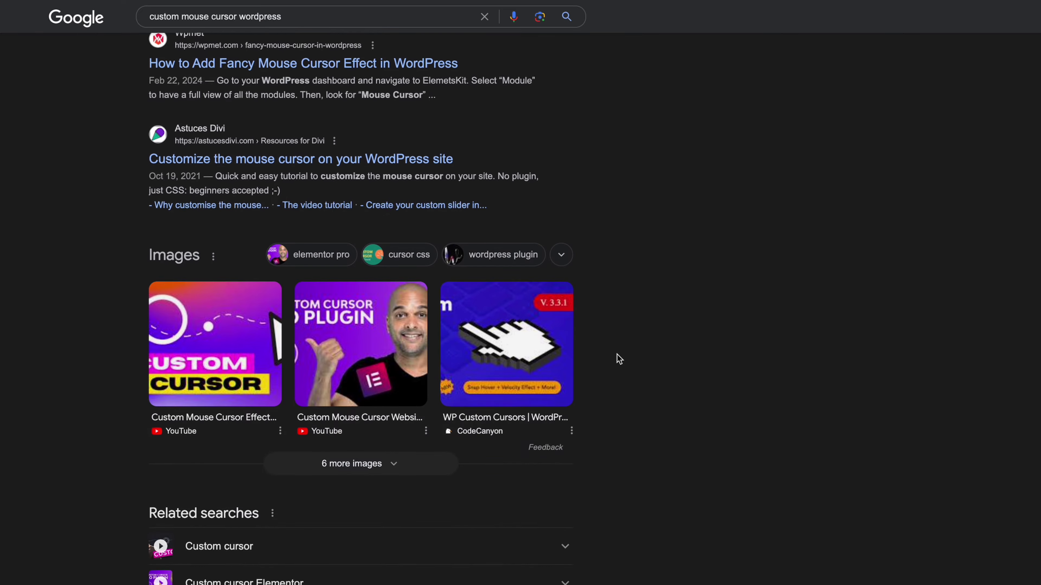
scroll(619, 358, down, 20)
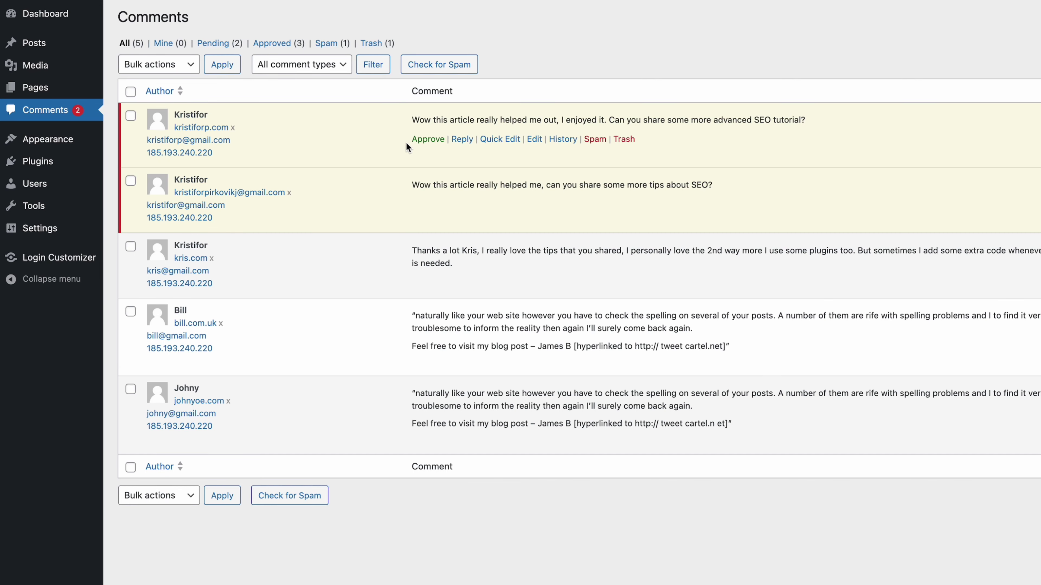
Step: Filter the Comments list to show only Spam
click(327, 43)
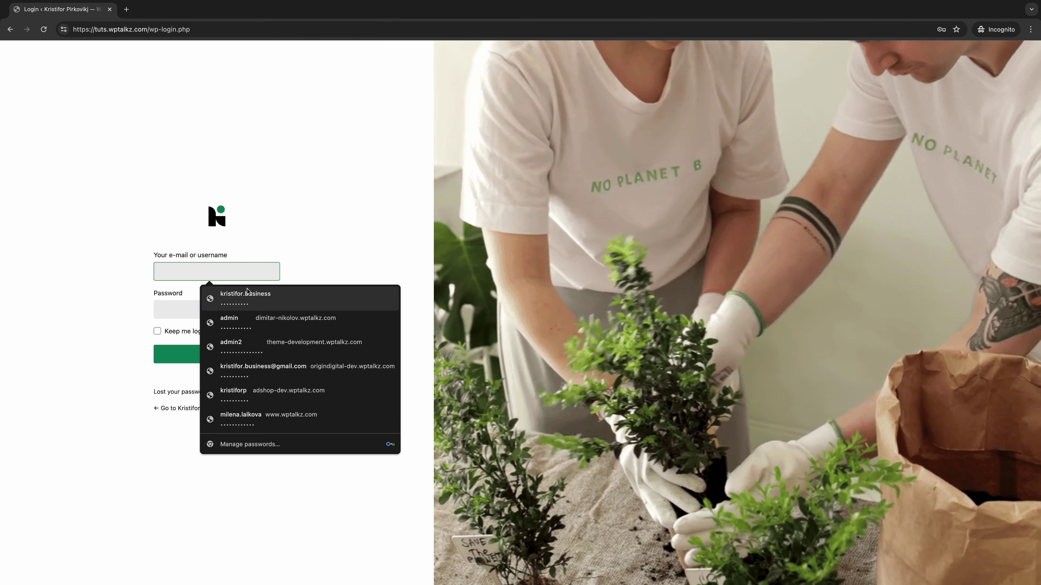
Step: Log in with saved details, then install and activate Akismet Anti-spam from Add New Plugin
click(247, 290)
click(221, 352)
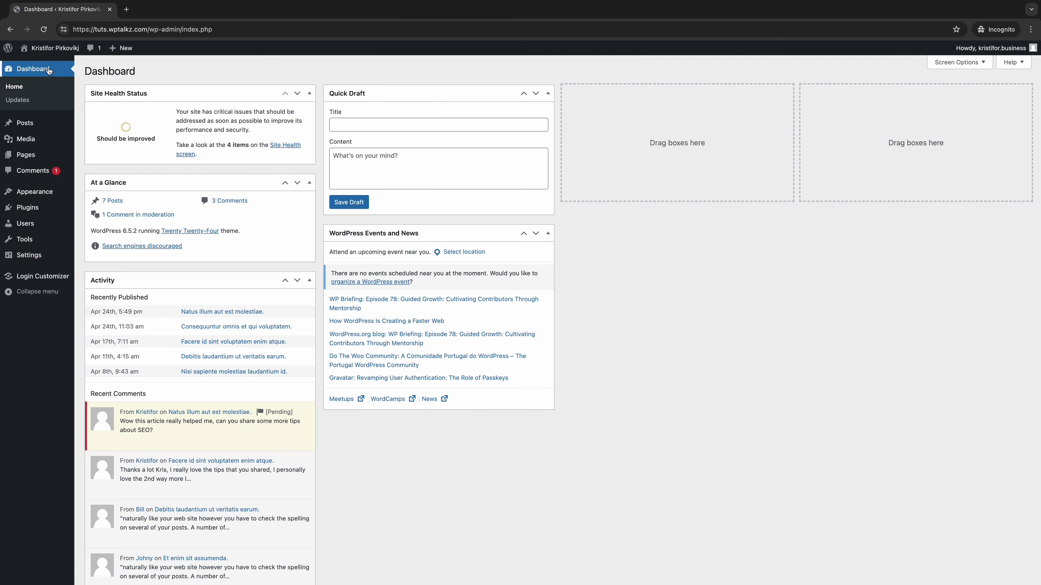
mouse_move(51, 205)
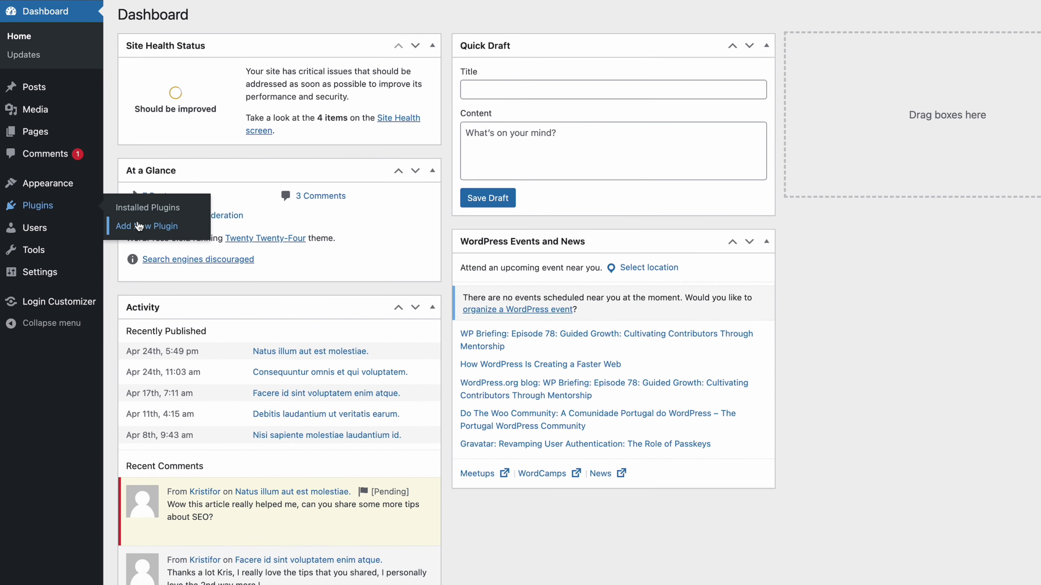
click(103, 222)
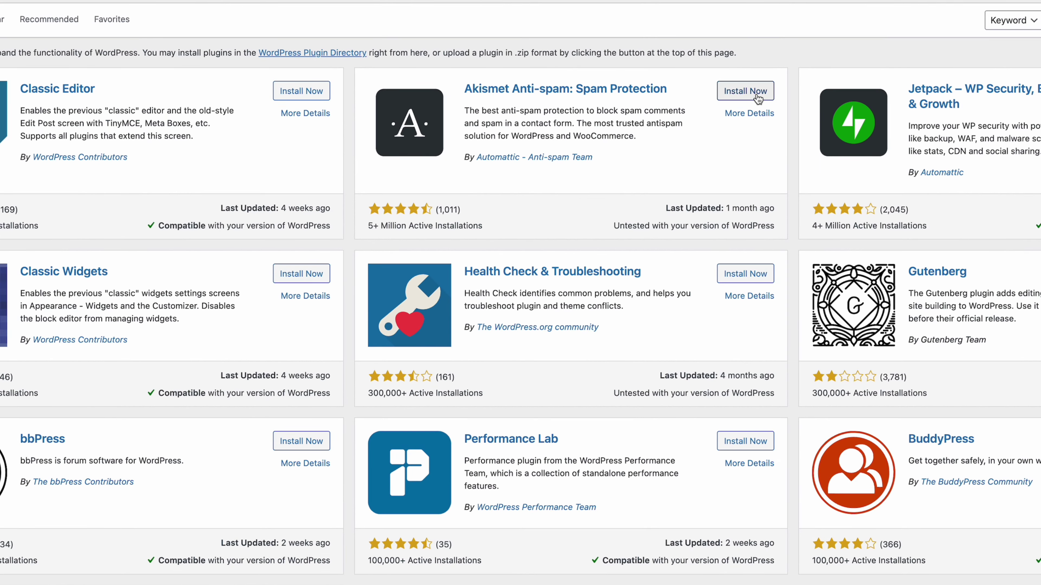
click(756, 96)
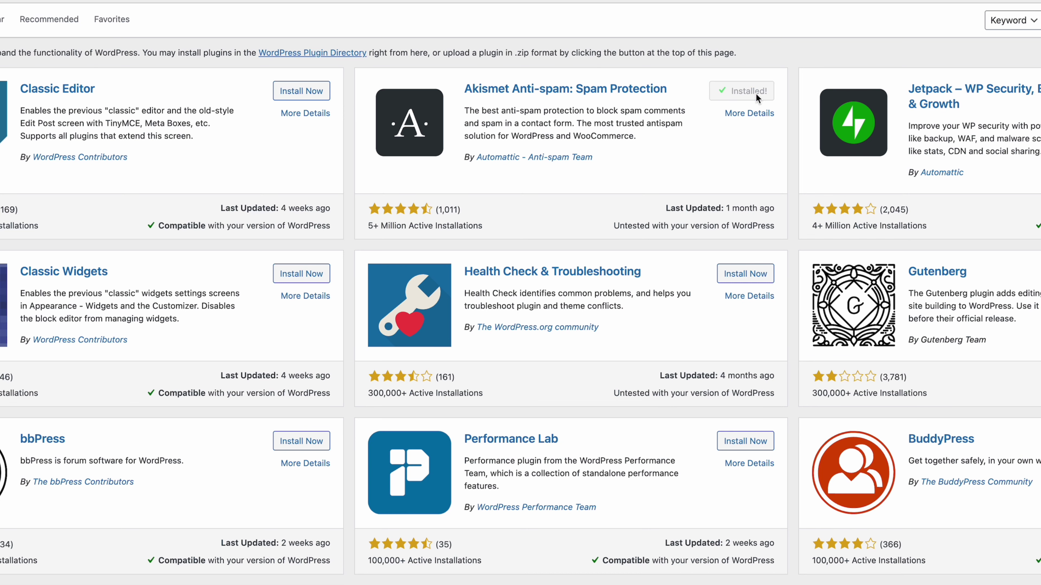
click(754, 97)
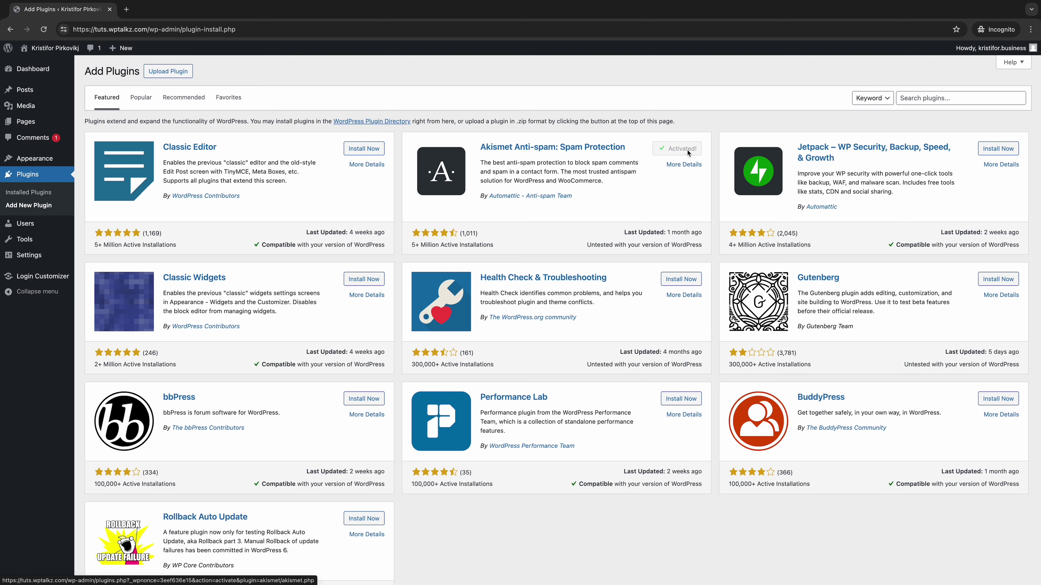
click(30, 70)
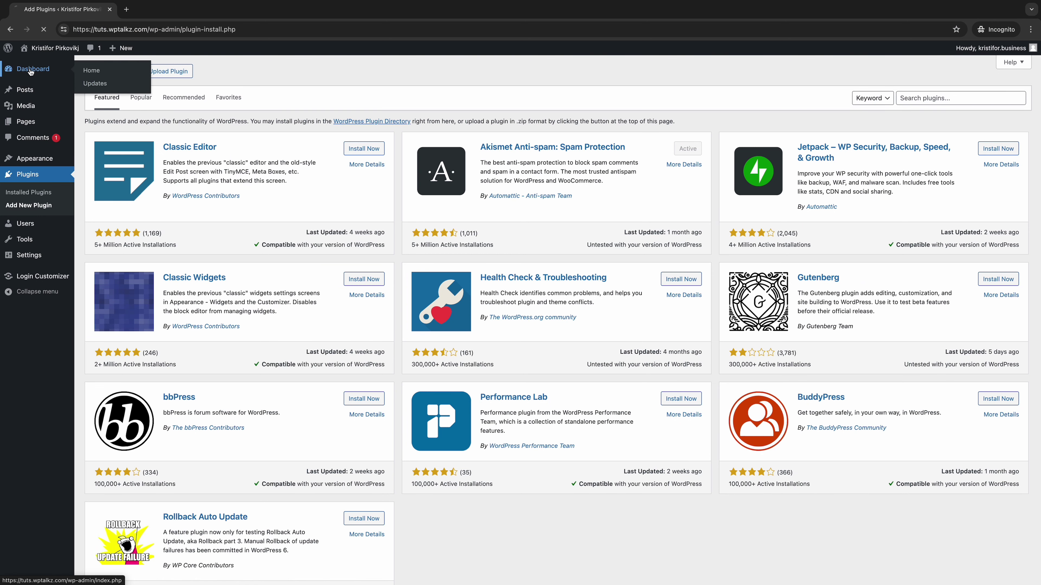
mouse_move(37, 255)
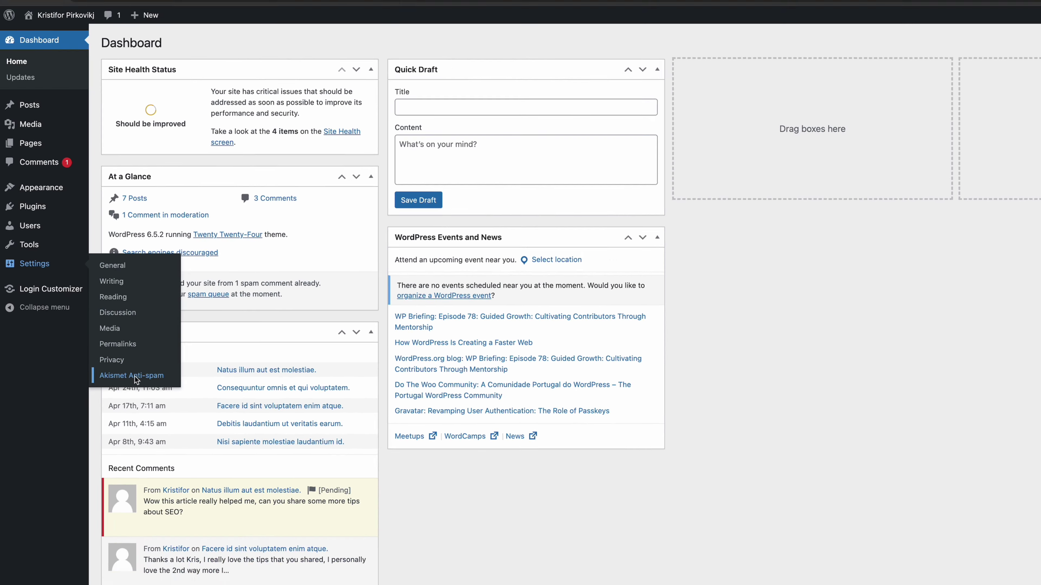
Step: From Settings > Akismet Anti-spam, start setting up an Akismet account
click(153, 403)
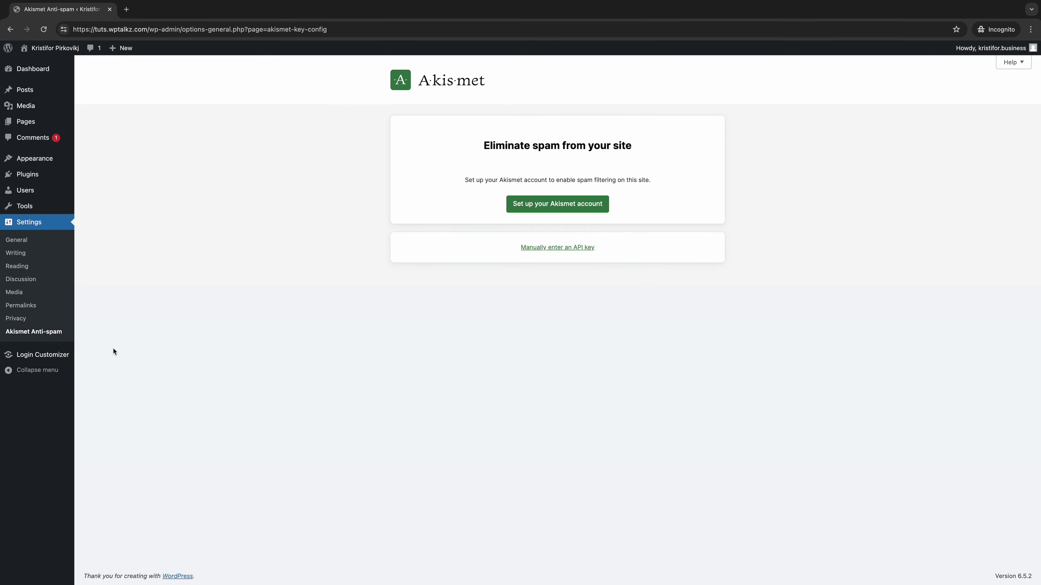
click(530, 209)
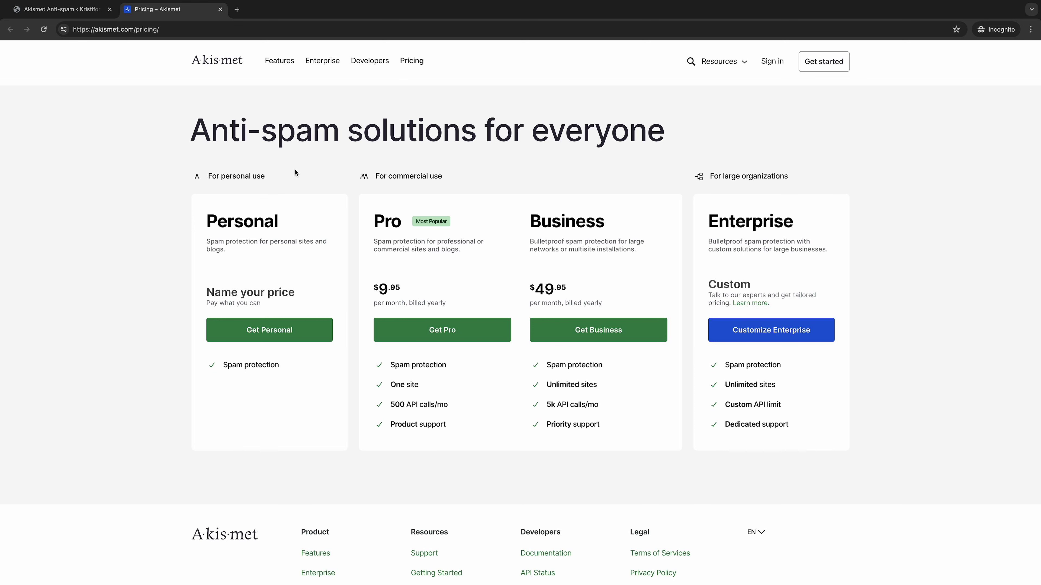
Step: Choose the Personal plan and enter the billing e-mail, country North Macedonia and postal code 1000
click(294, 328)
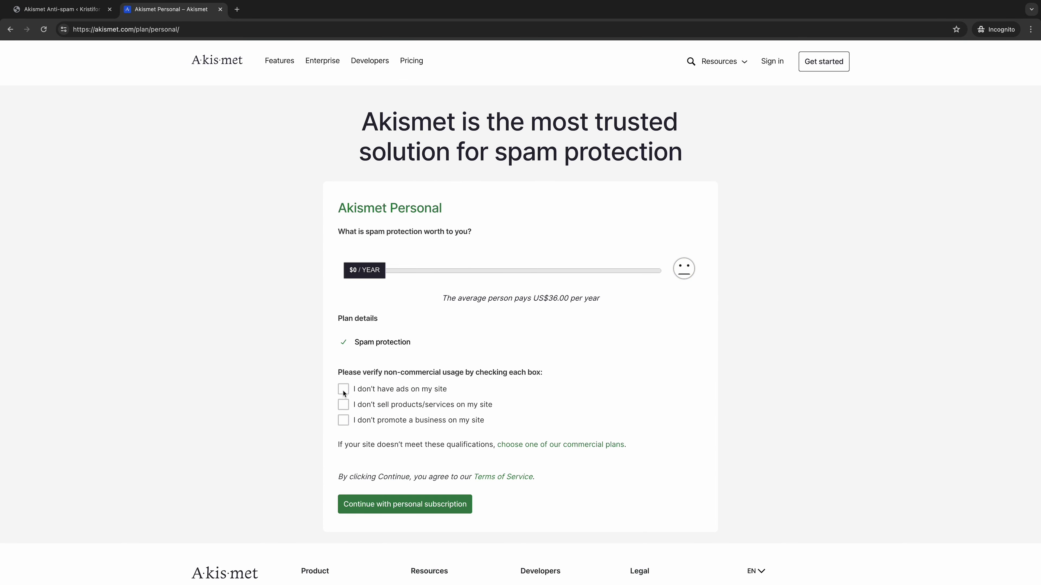
click(394, 503)
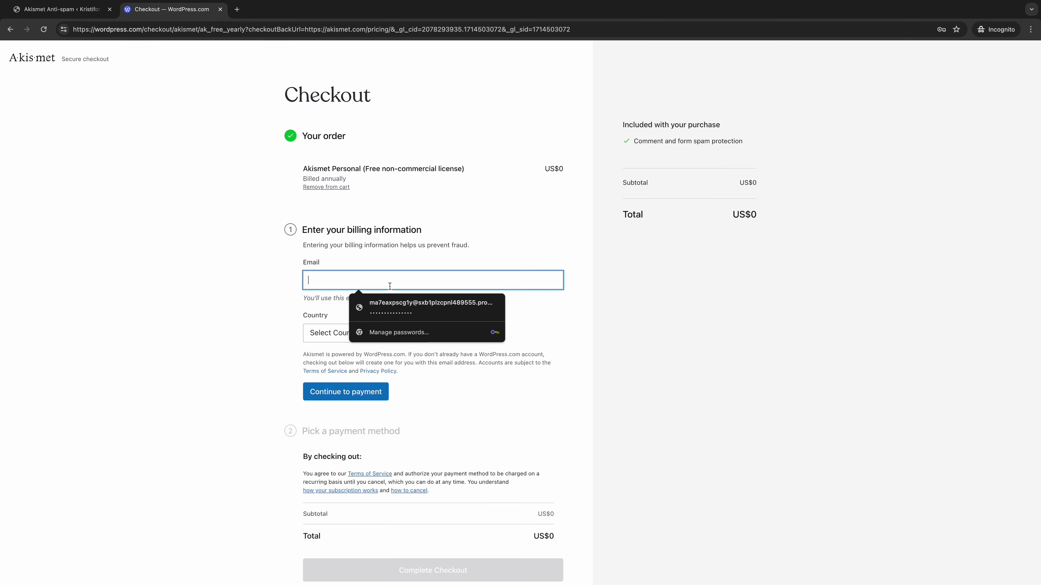
click(390, 333)
click(348, 356)
click(491, 333)
text(1)
click(520, 357)
Step: Complete the free checkout and copy the new Akismet API key
click(345, 392)
click(415, 472)
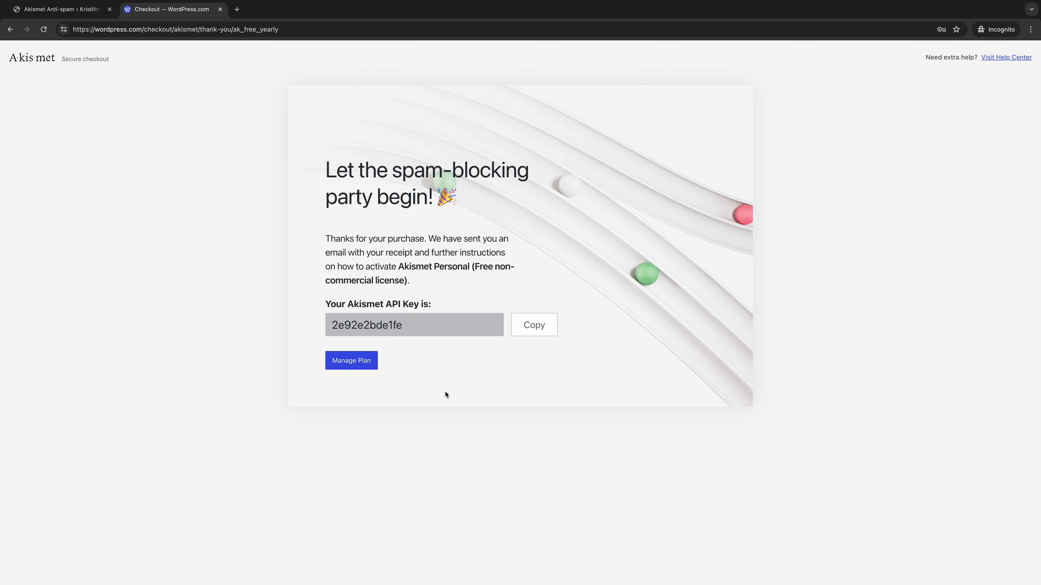
click(532, 330)
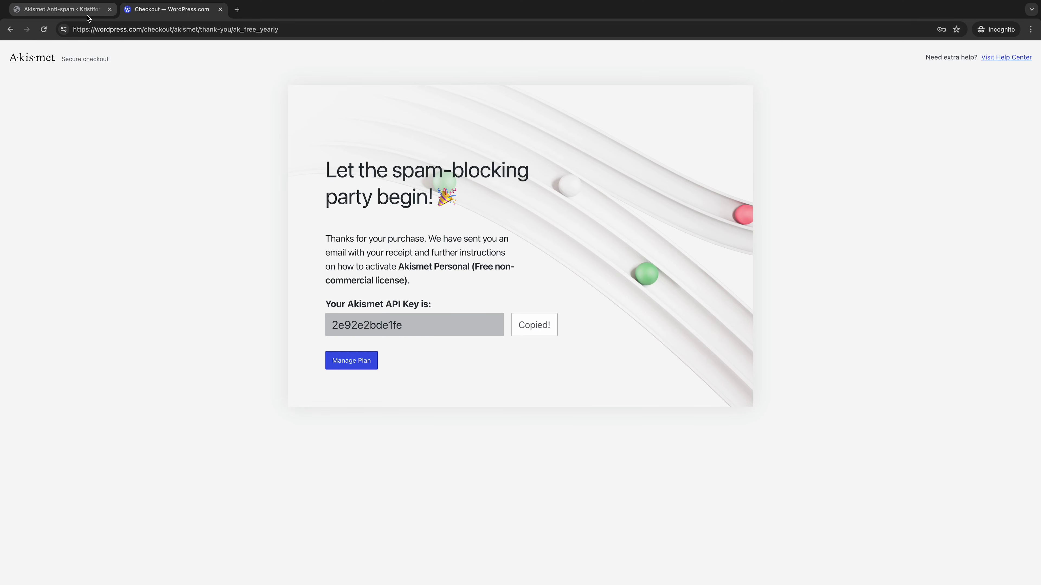
click(74, 9)
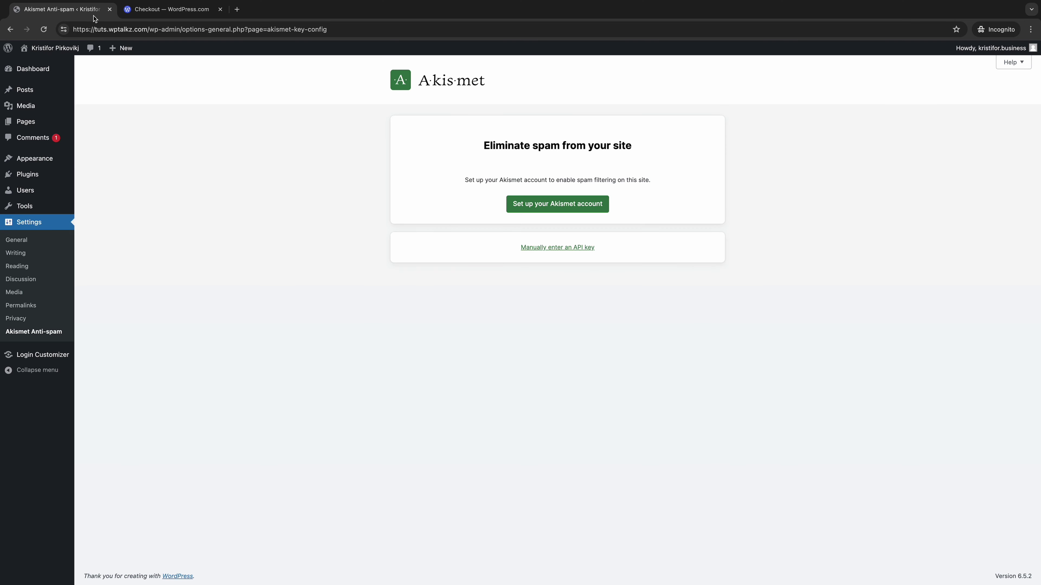
Step: Paste the copied API key into the manual key field and connect Akismet
click(578, 247)
click(552, 266)
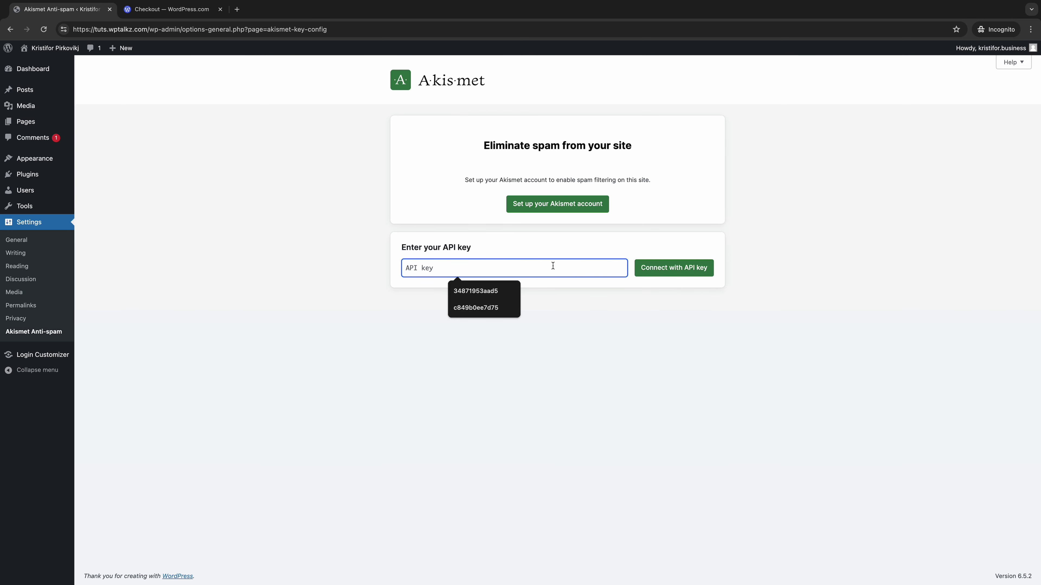
right_click(553, 266)
click(587, 328)
click(670, 271)
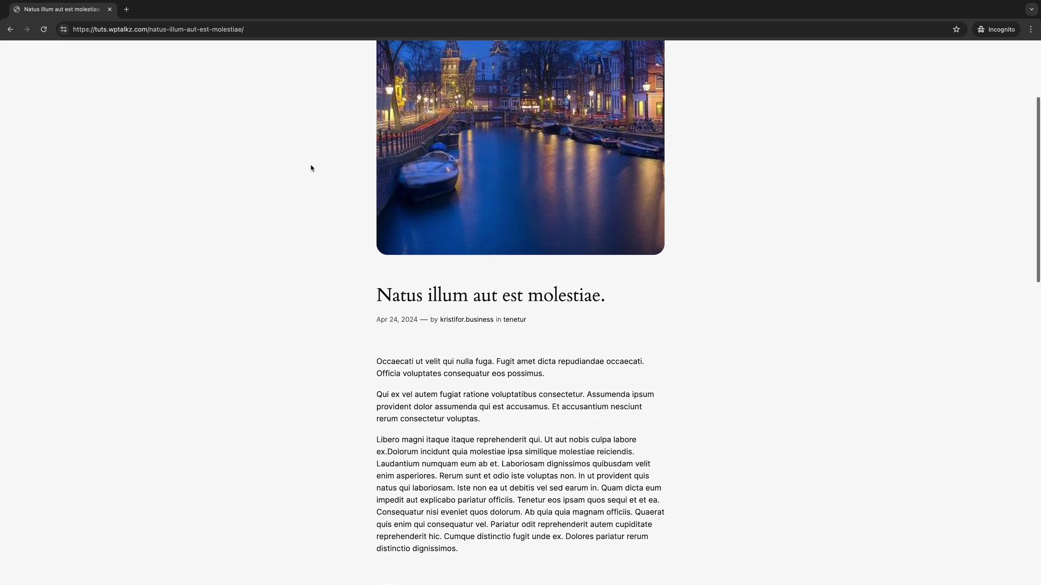
Step: Paste the sample spam comment and fill in a name, e-mail and website linkspam.com
right_click(439, 216)
click(495, 286)
key(Tab)
text(kristiforp)
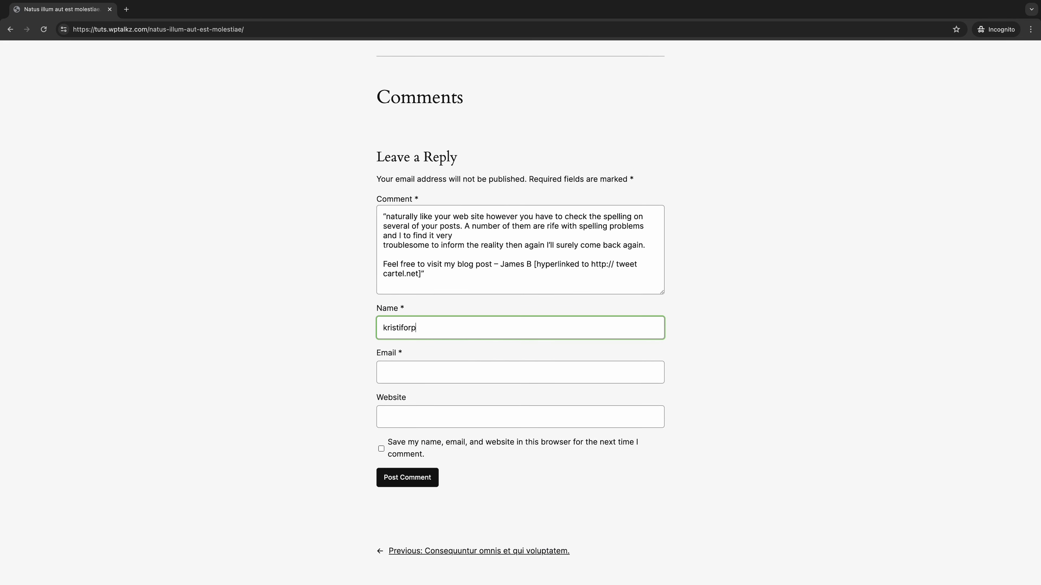
key(Tab)
key(Tab)
text(linkspam.com)
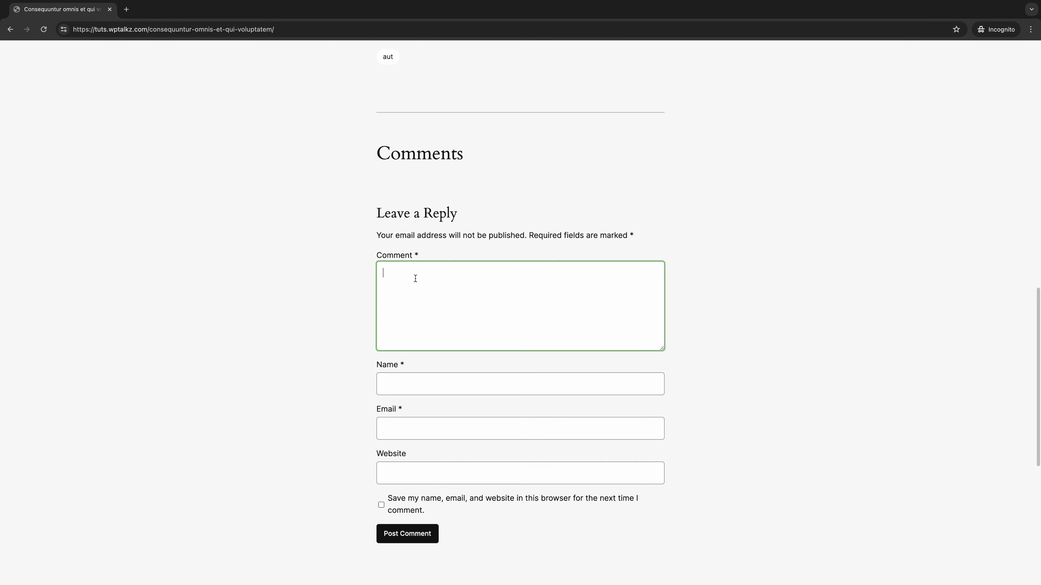
Step: Write the comment asking for advanced SEO tutorials with commenter name, e-mail and website, remember details, and submit
text(Wow this article really helped me out, I e)
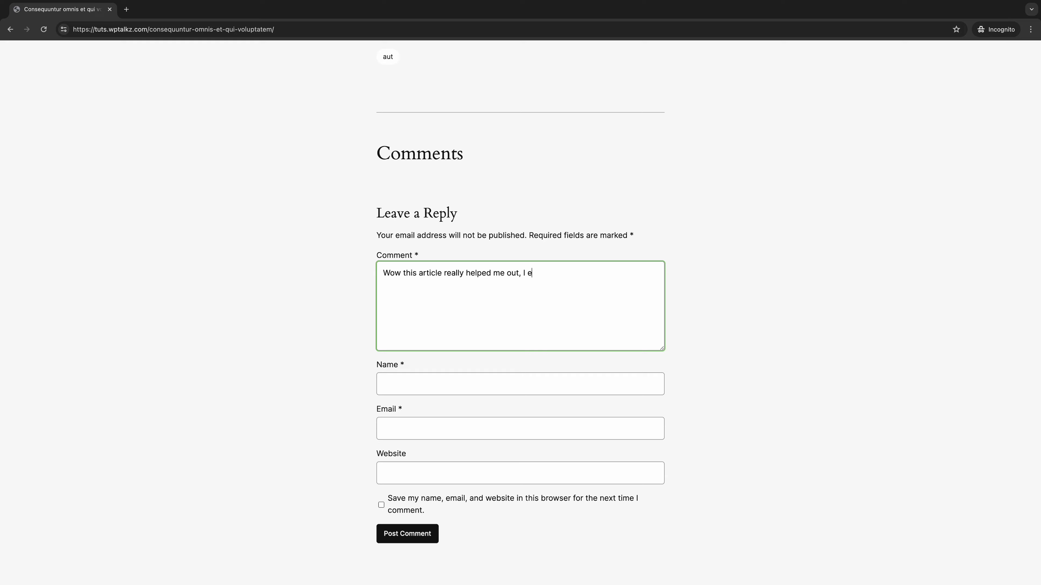
text(njoyed it. Can you share some more advanced SEO tutorial?)
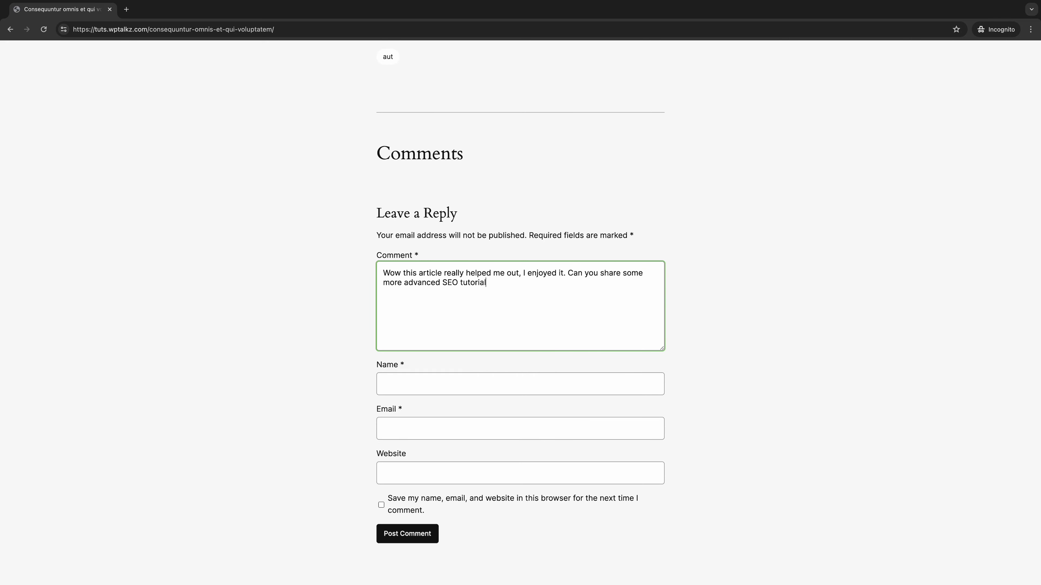
key(Tab)
text(Kristifor)
key(Tab)
key(Tab)
text(www.kristiforp.com)
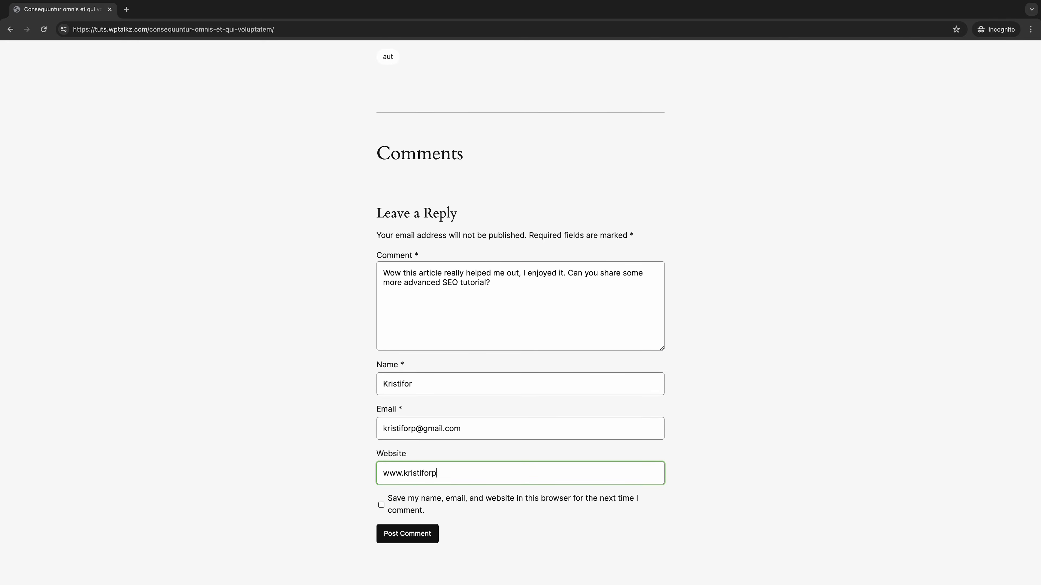
key(Tab)
key(space)
key(Tab)
key(Return)
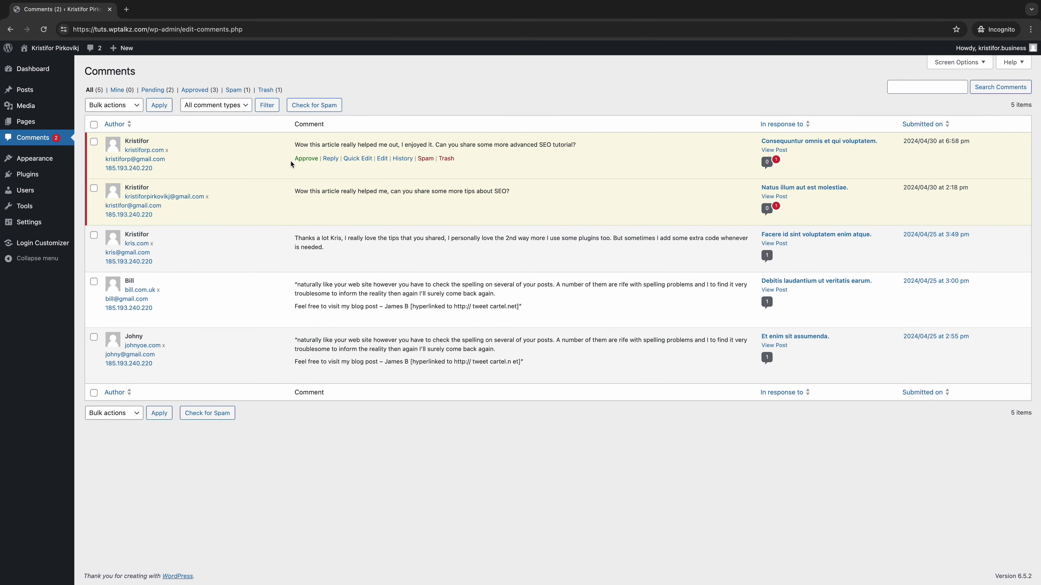
Step: Filter Comments to Spam (1) and inspect the single spam comment's actions
click(237, 92)
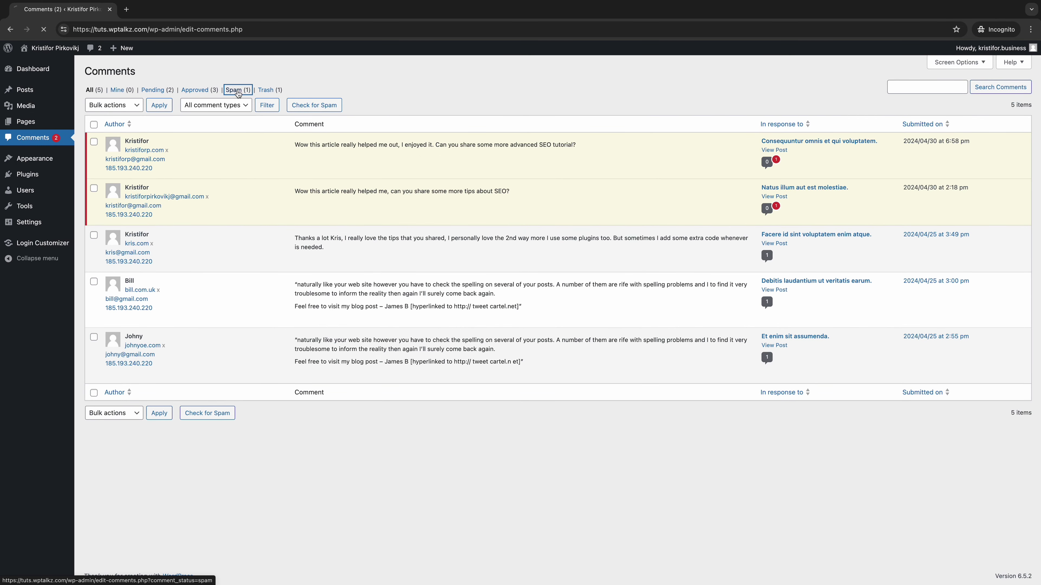
mouse_move(258, 161)
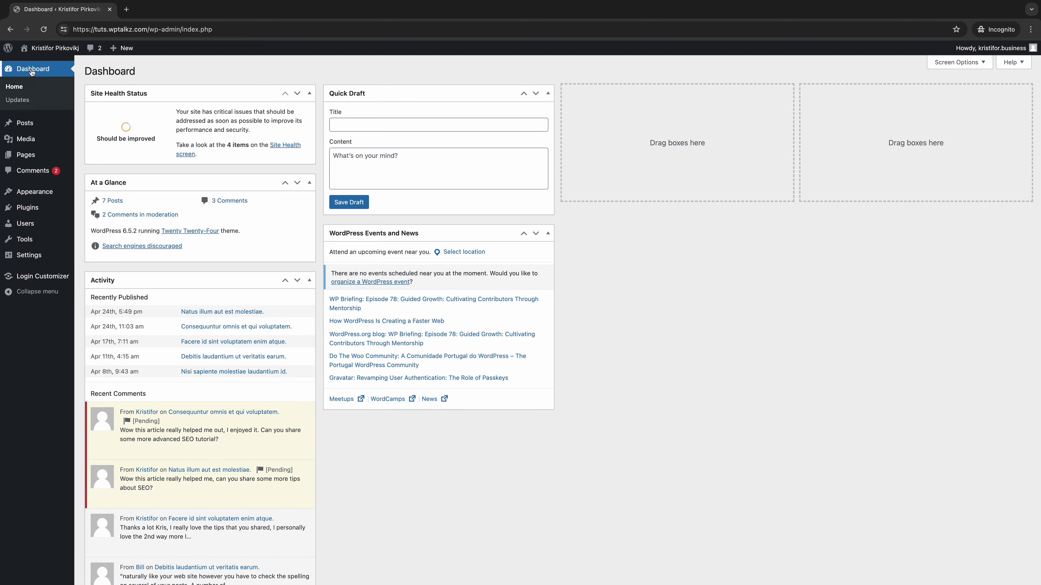
Step: Search plugins for 'disable comments', then install and activate the WPDeveloper plugin
mouse_move(26, 207)
click(97, 224)
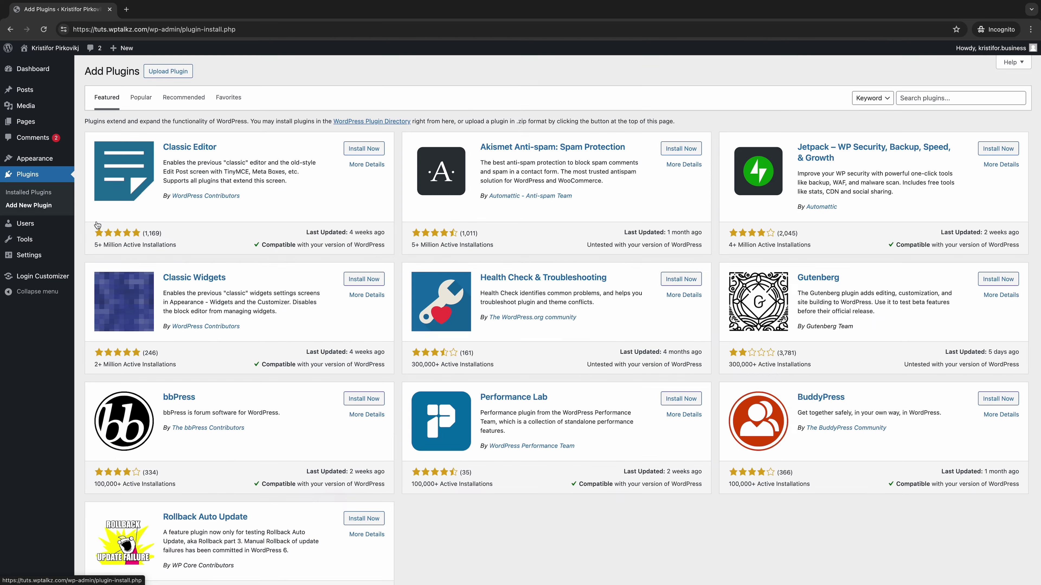
click(928, 101)
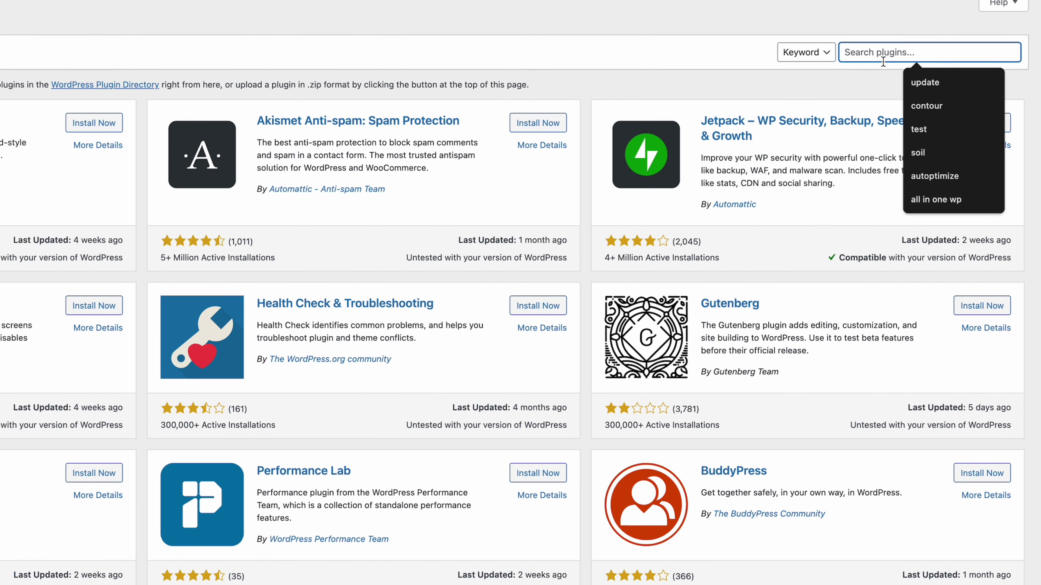
text(disable comments)
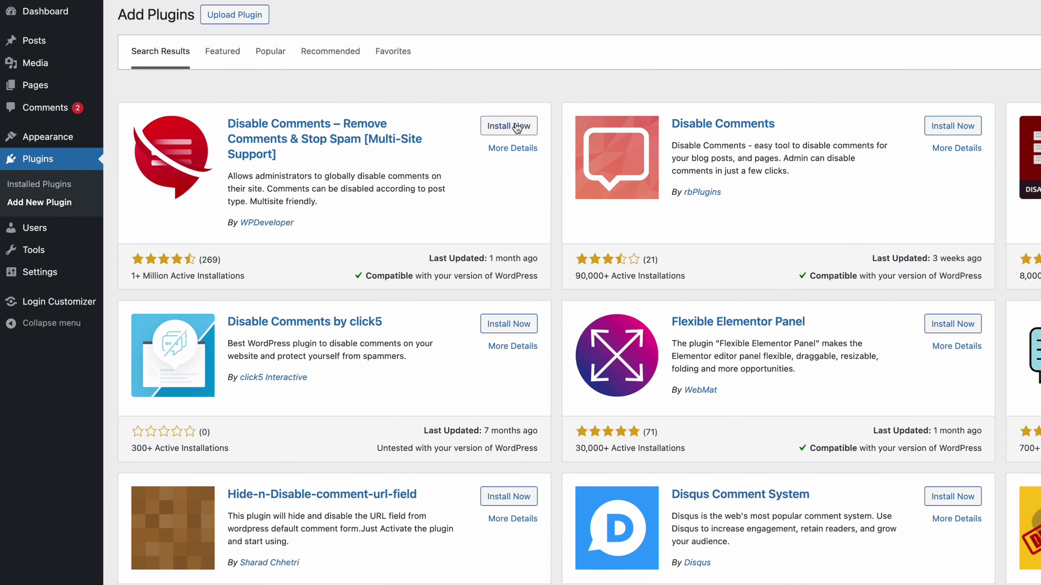
click(369, 152)
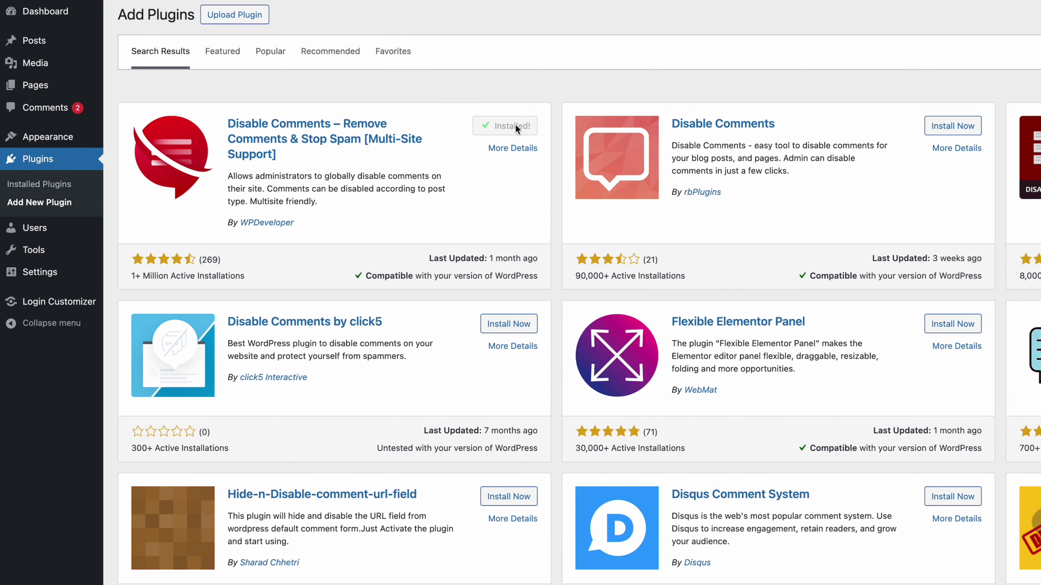
click(510, 126)
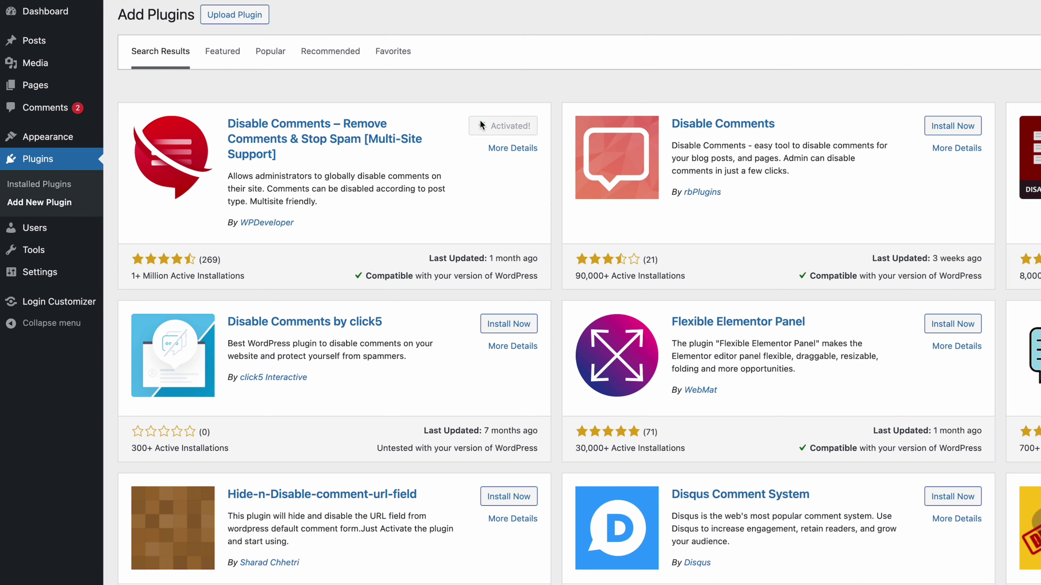
click(86, 20)
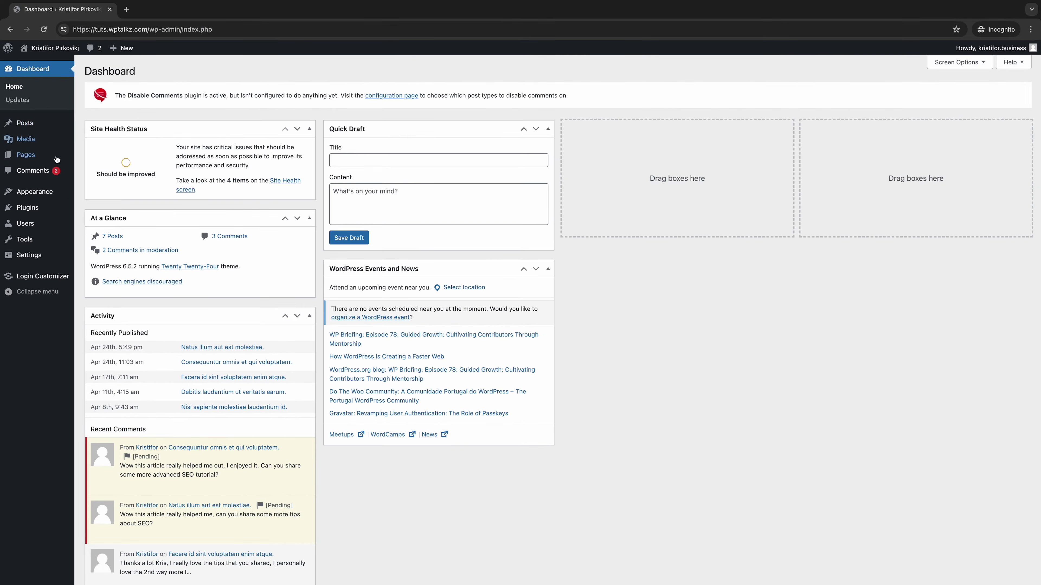
Step: In Disable Comments settings, toggle Posts and Pages back off, then select Everywhere
mouse_move(72, 269)
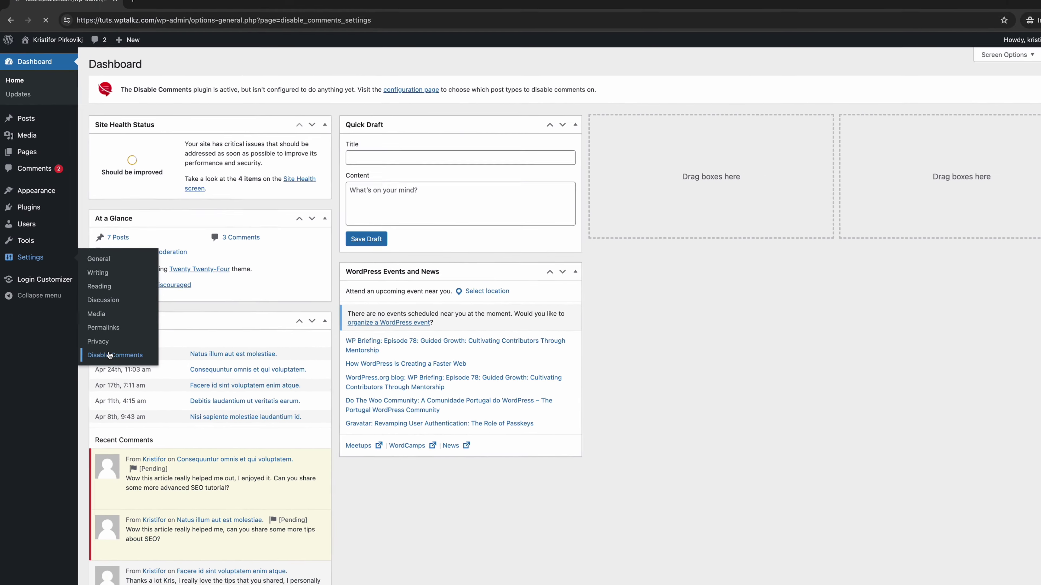
click(147, 402)
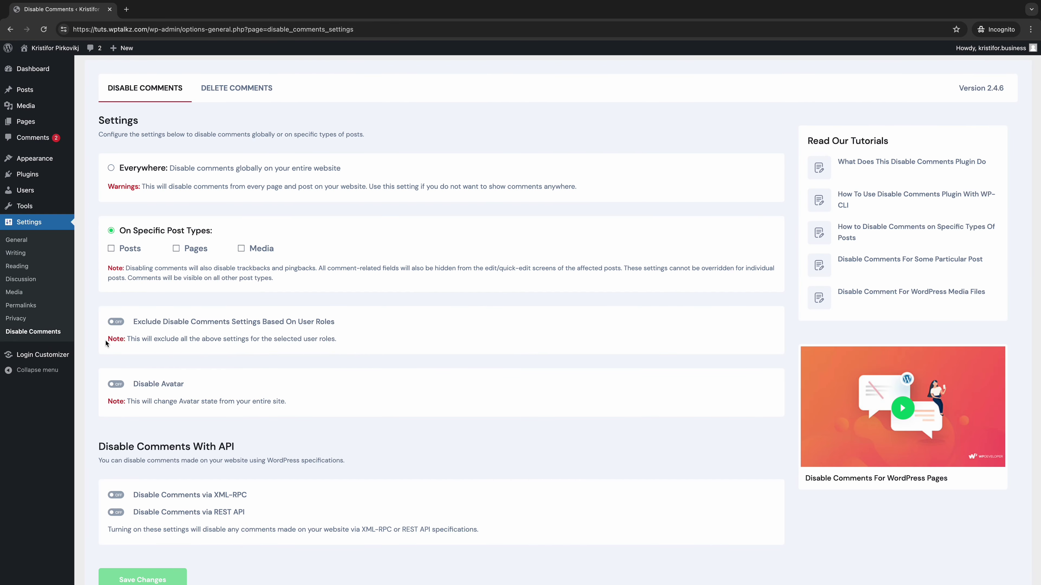
click(123, 249)
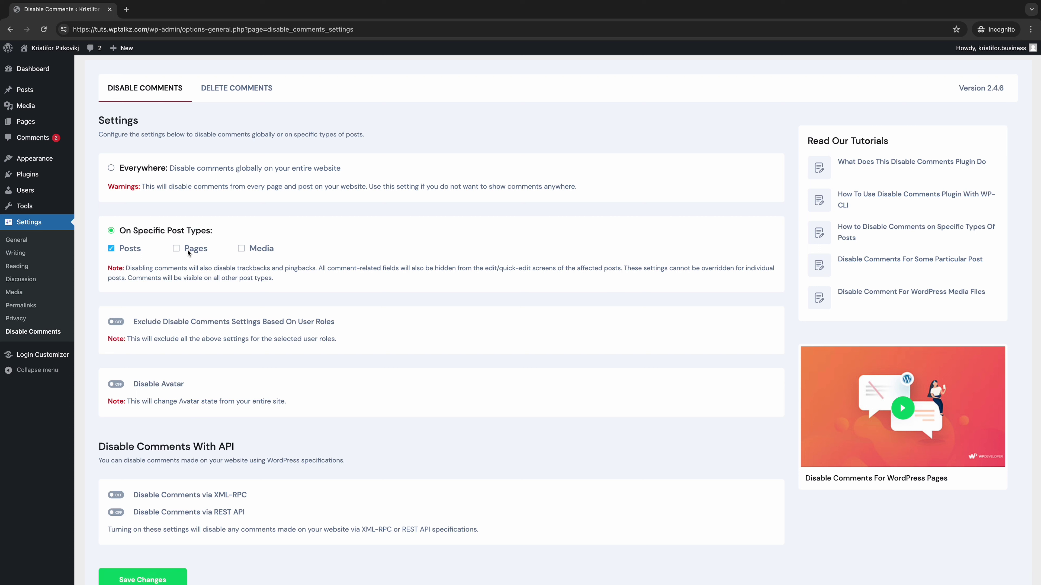
click(188, 251)
click(132, 250)
click(185, 251)
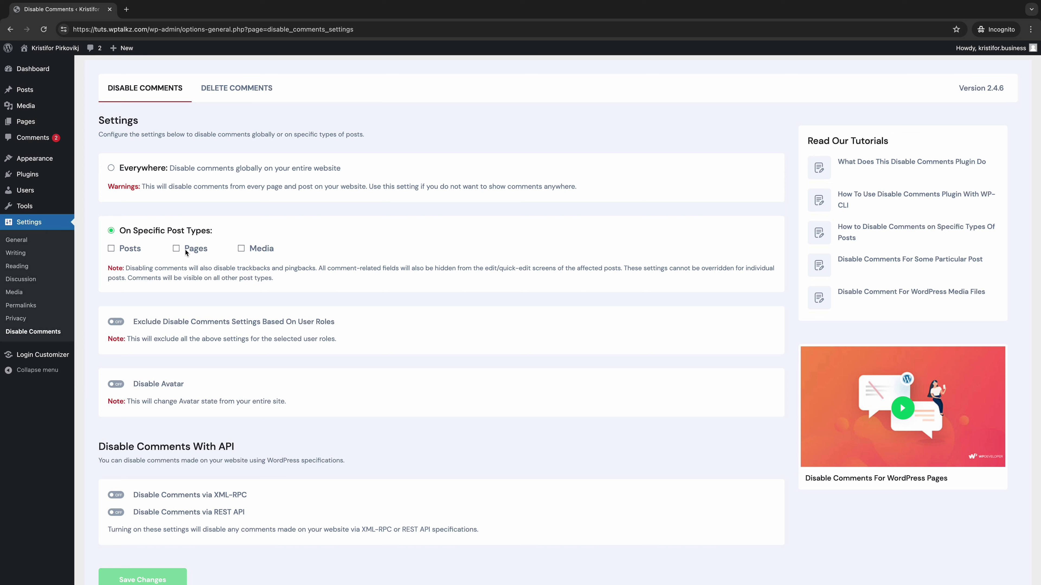
click(129, 169)
scroll(149, 201, down, 3)
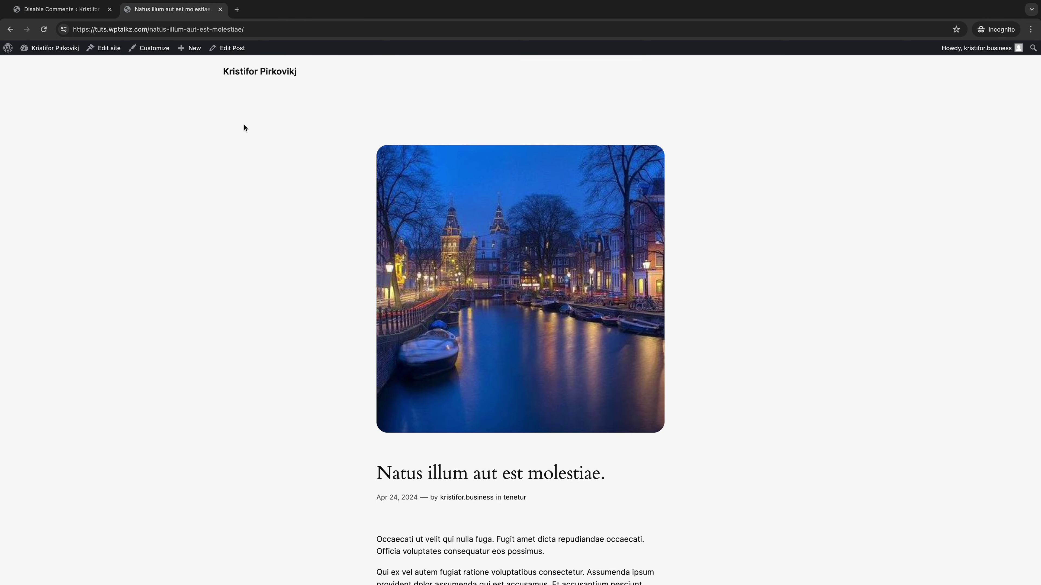
scroll(243, 126, down, 12)
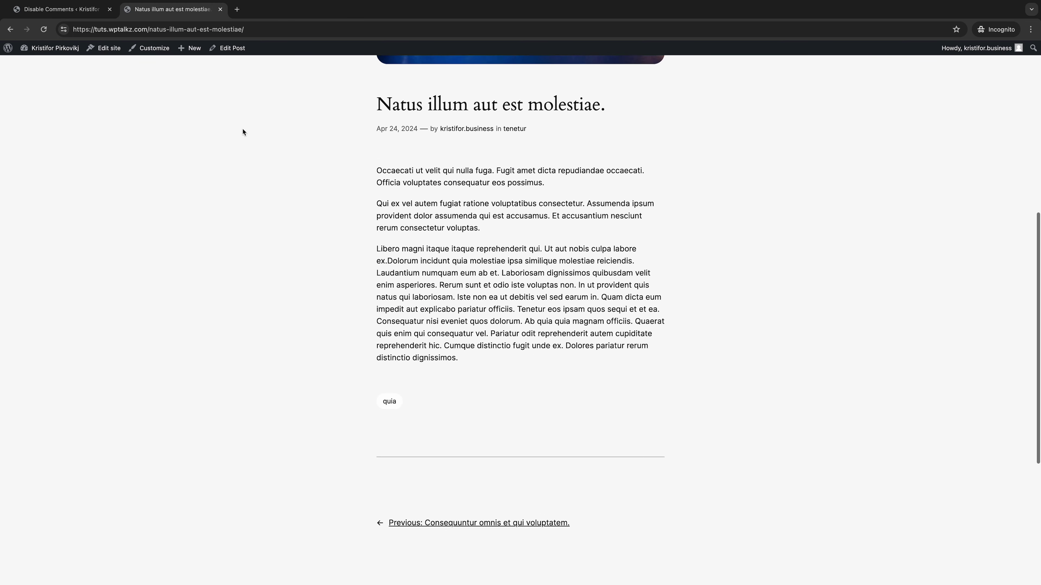
Step: Close the post tab to get back to the Disable Comments settings
key(ctrl+w)
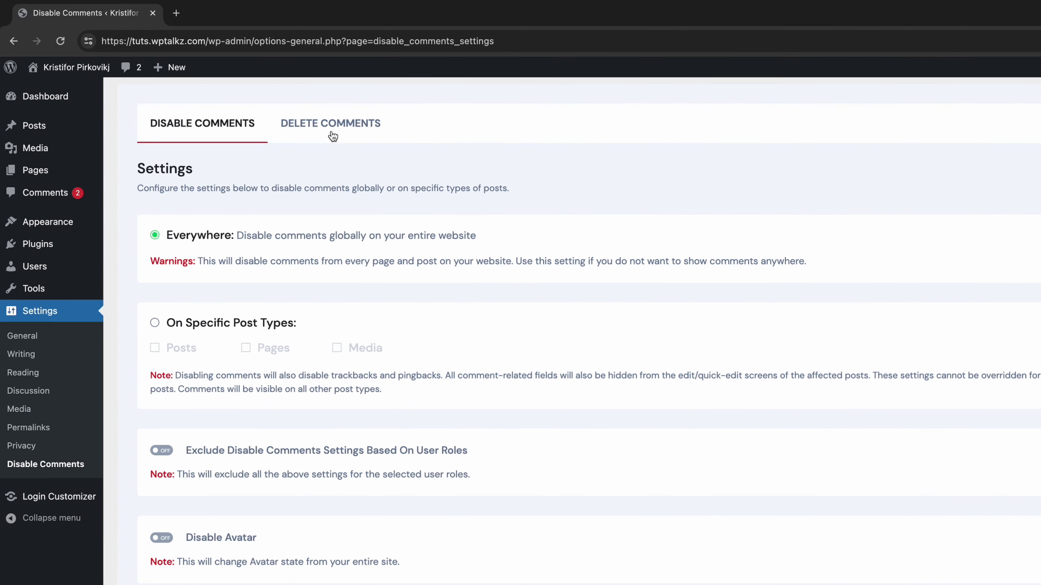
Step: In the Delete Comments tab, choose the Spam comment type and confirm permanently deleting them
click(238, 96)
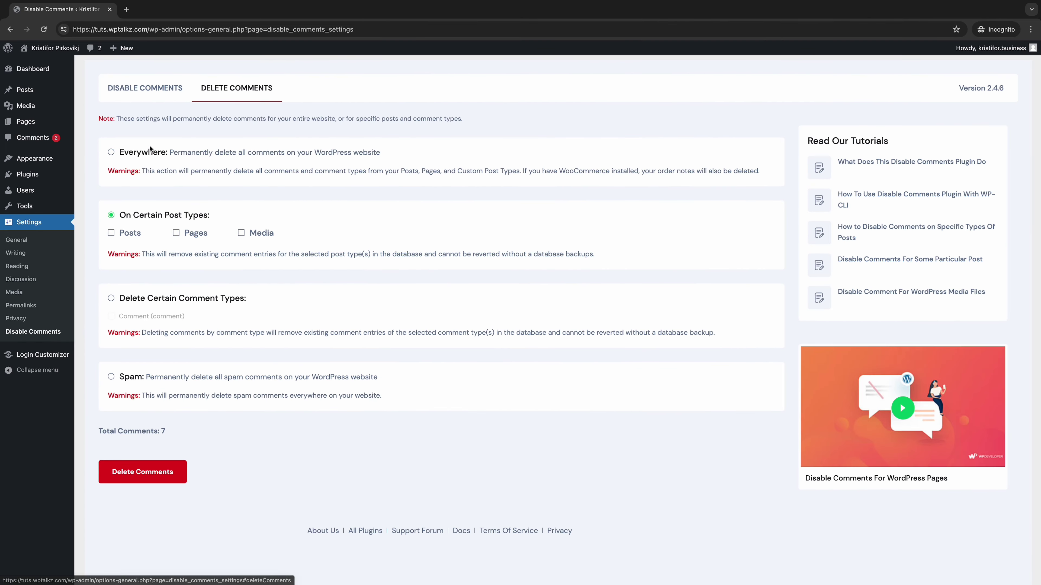
click(186, 217)
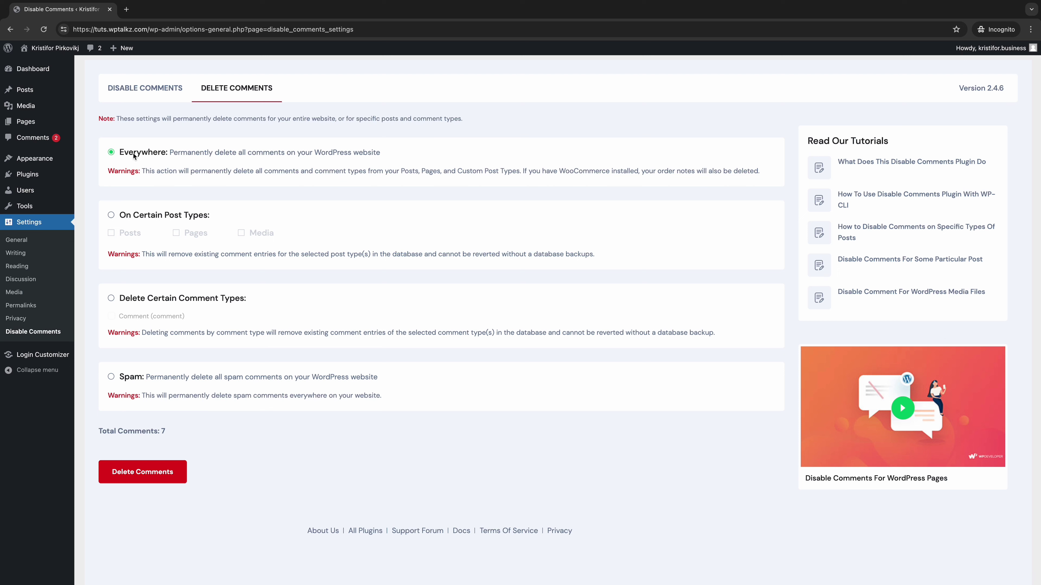
click(133, 216)
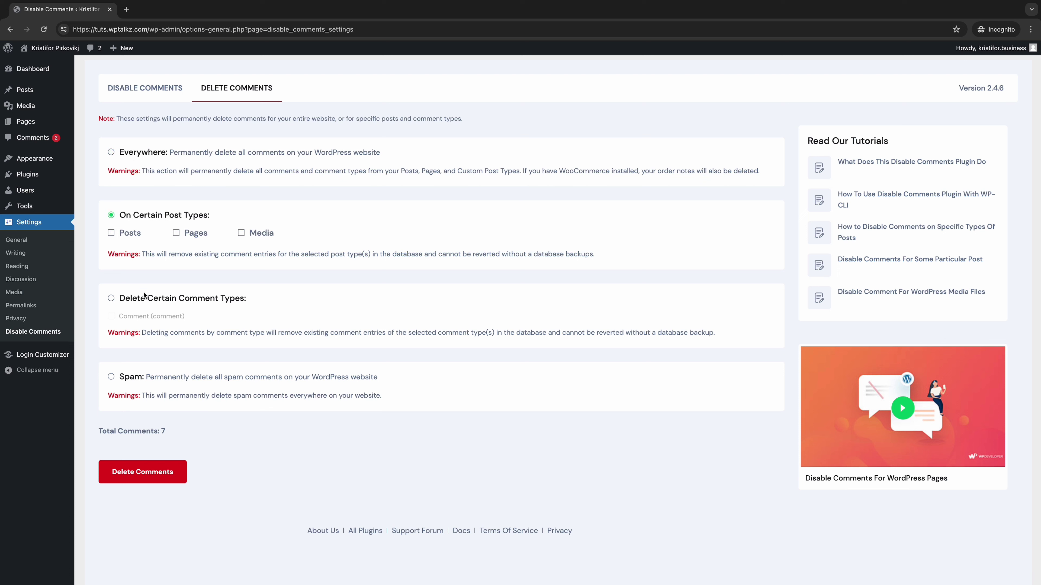
click(151, 299)
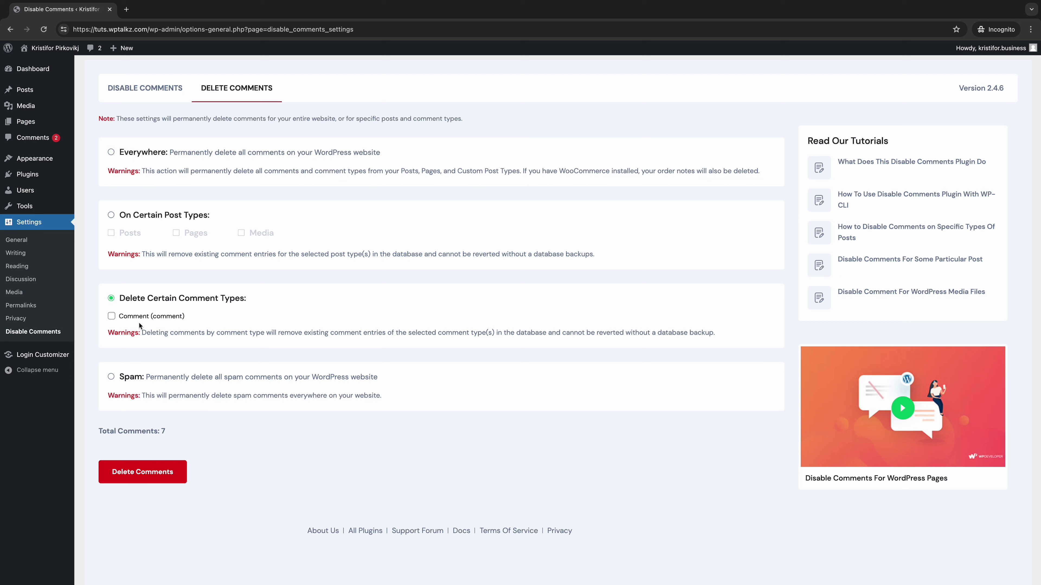
click(132, 380)
click(161, 477)
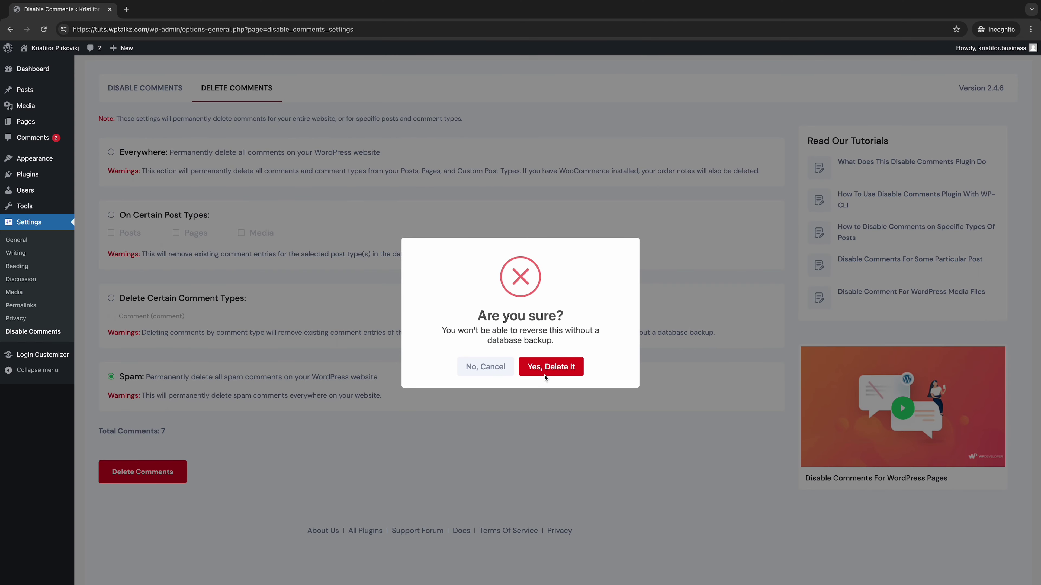
click(544, 368)
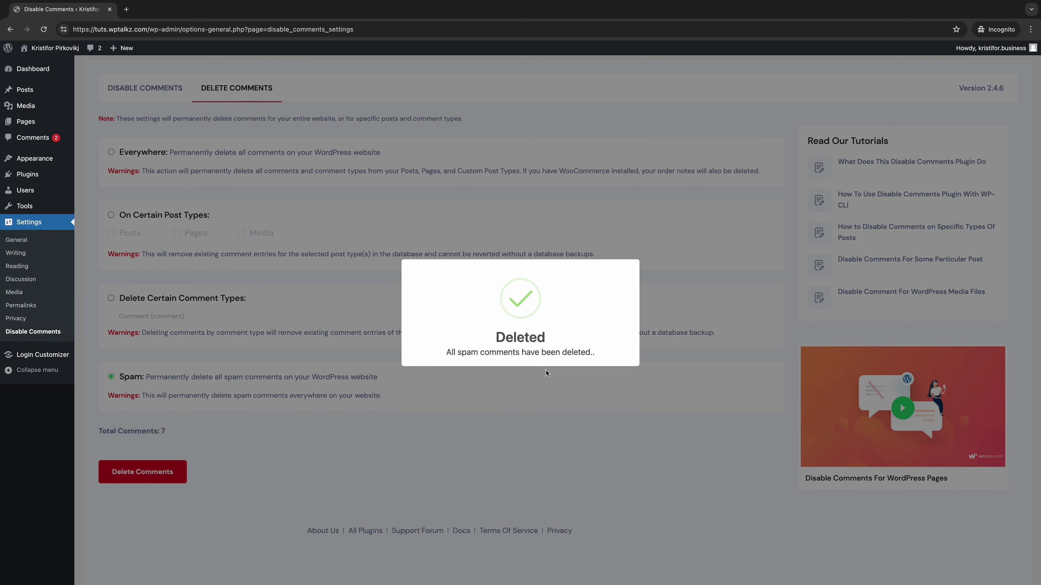